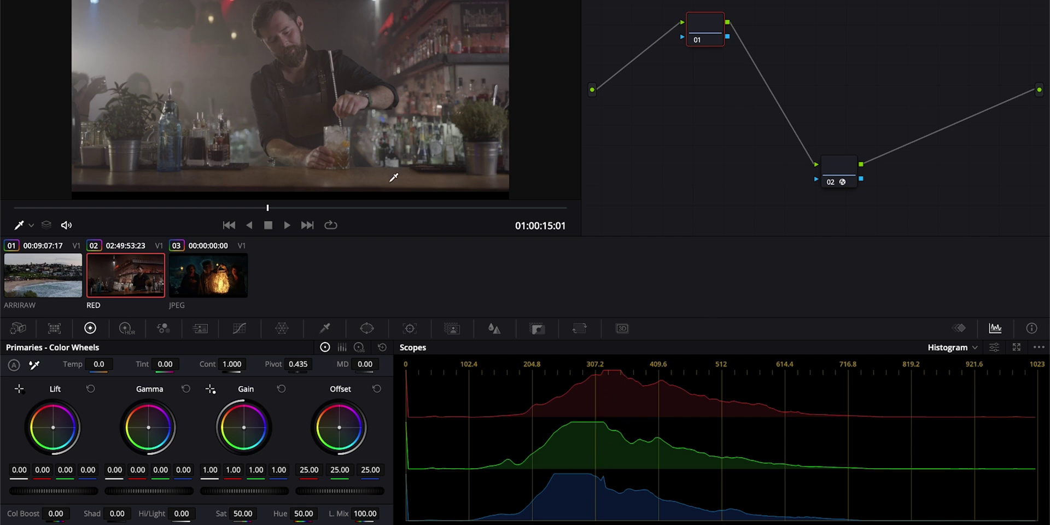
click(952, 349)
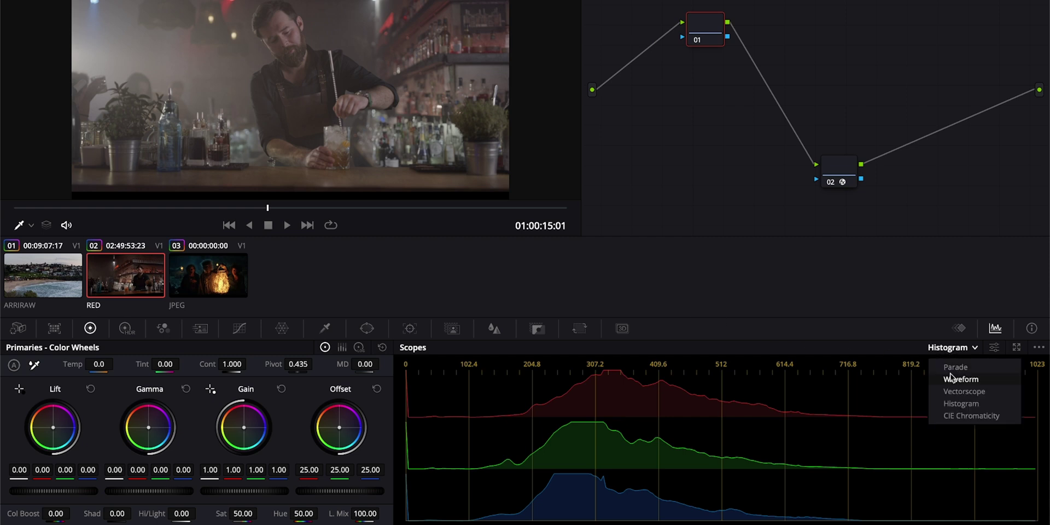
click(952, 405)
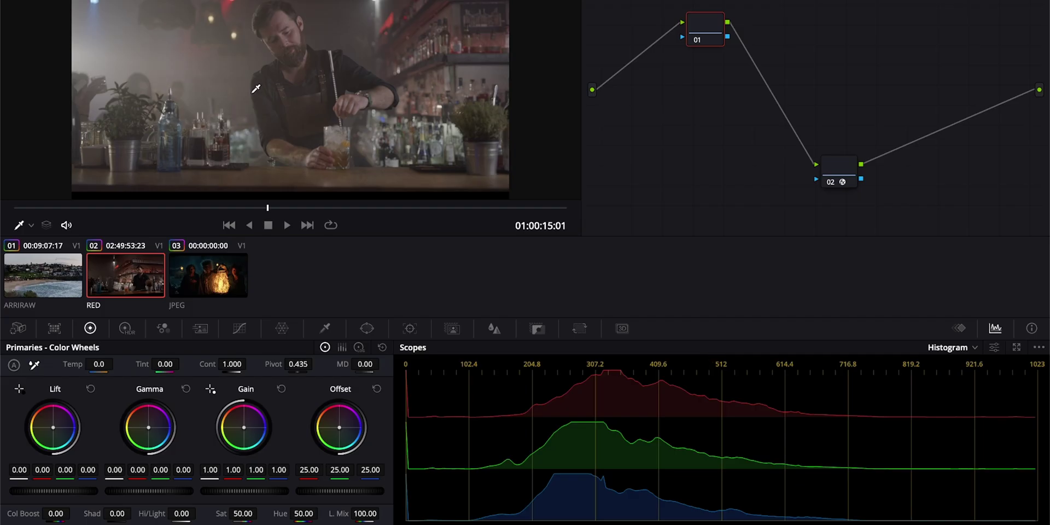
In Color Bars, set green and blue offset to 26.20, red gain 0.99, red lift -0.01
click(342, 348)
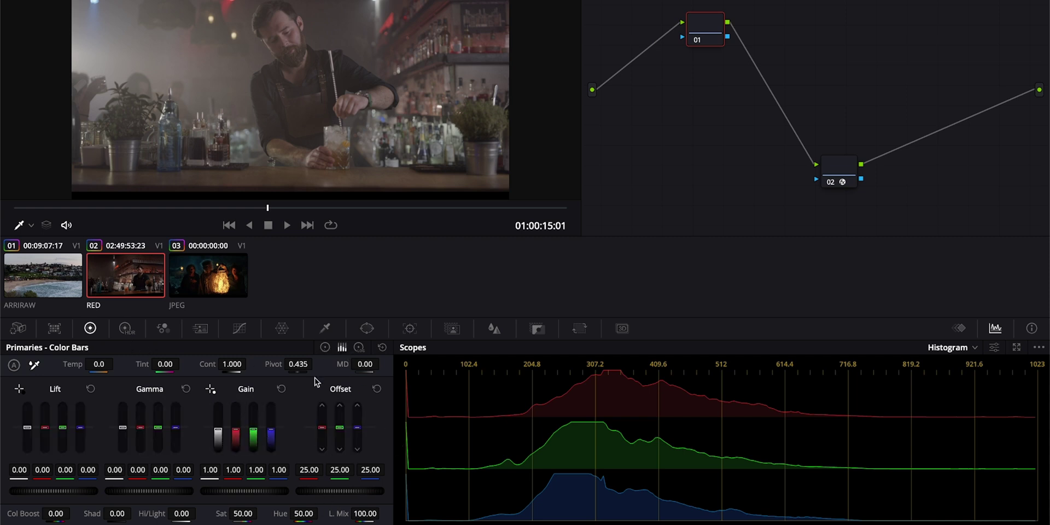
scroll(378, 491, down, 2)
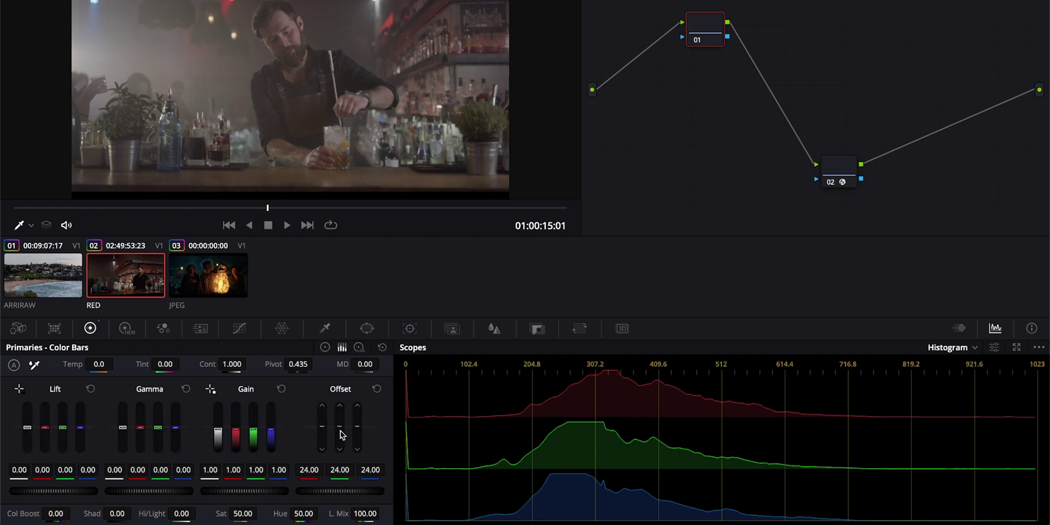
click(377, 389)
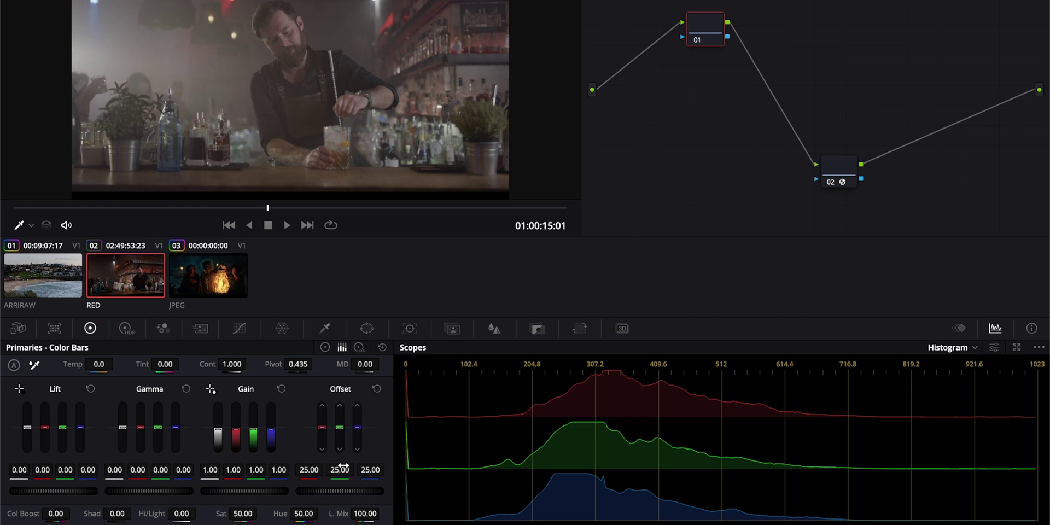
mouse_move(341, 433)
mouse_down()
mouse_move(361, 435)
mouse_move(344, 434)
mouse_up()
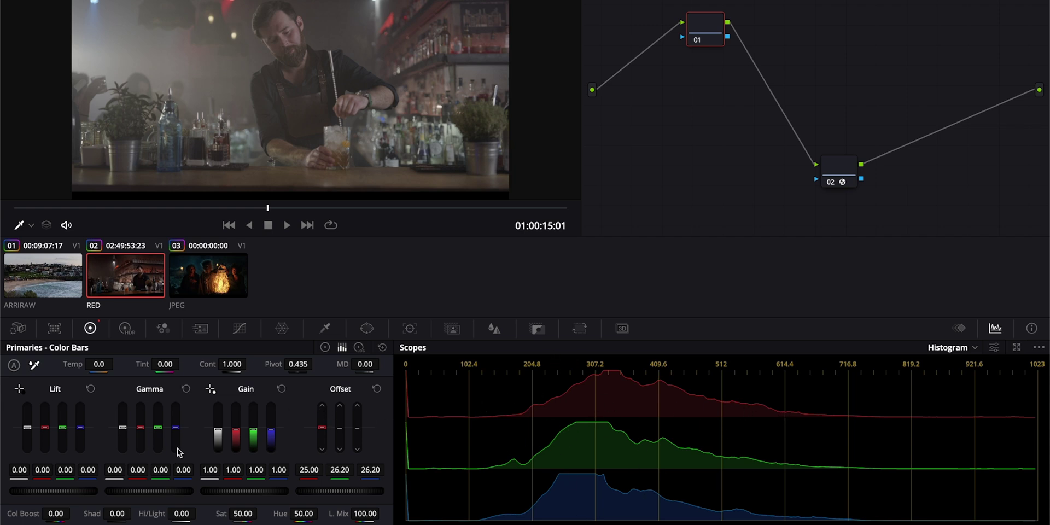
drag(236, 436, 236, 436)
drag(45, 432, 45, 432)
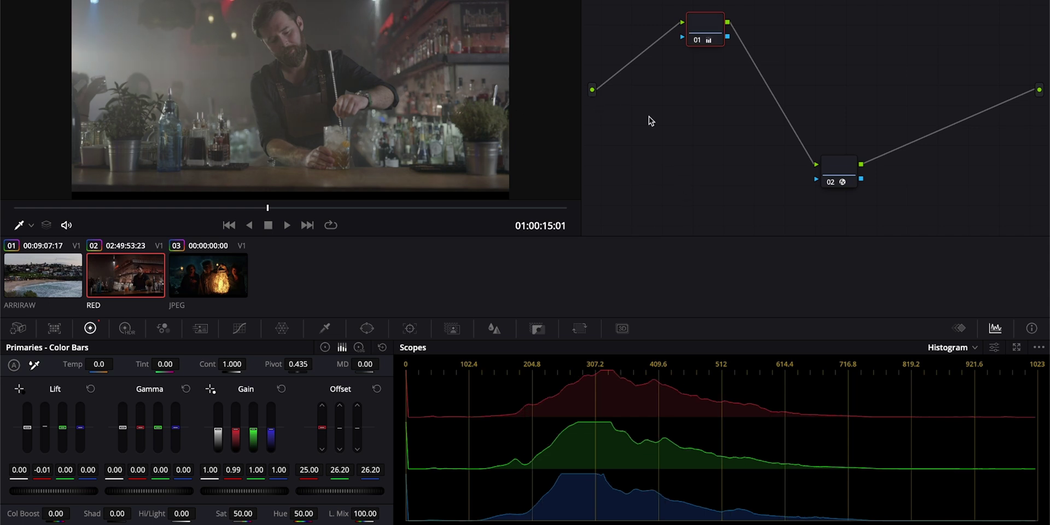
key(ctrl+d)
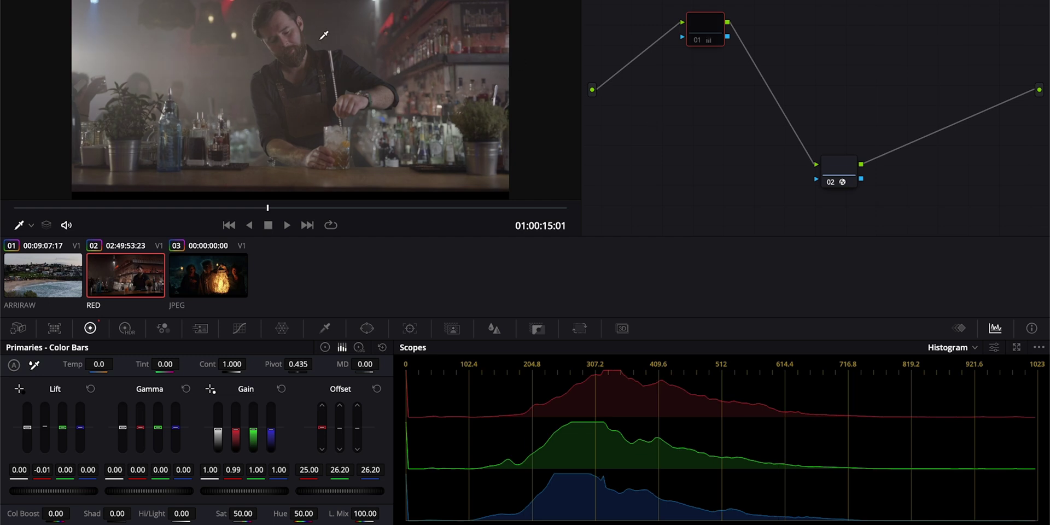
key(ctrl+d)
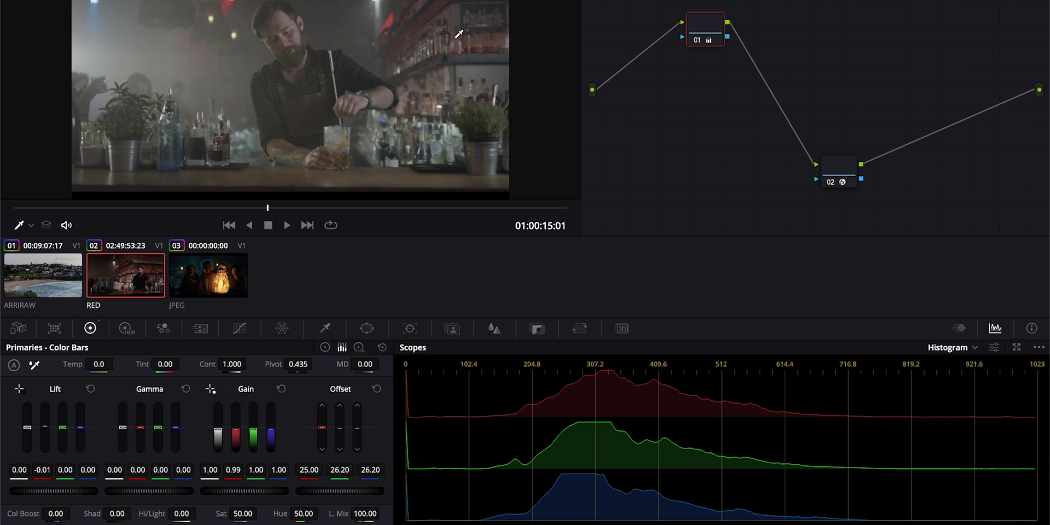
Reset node 01's grade on the RED clip, then load the JPEG lantern clip's window controls
right_click(720, 30)
click(732, 32)
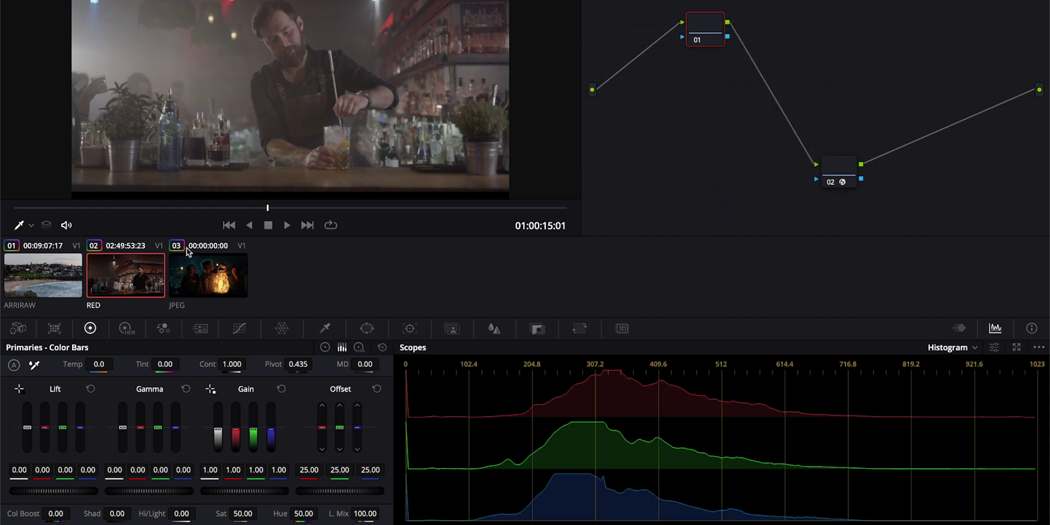
click(186, 272)
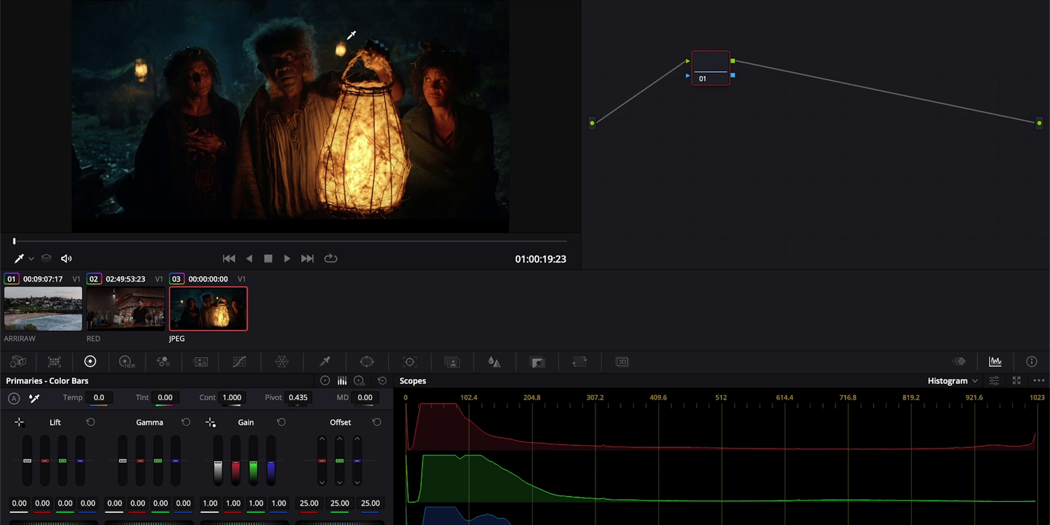
click(367, 361)
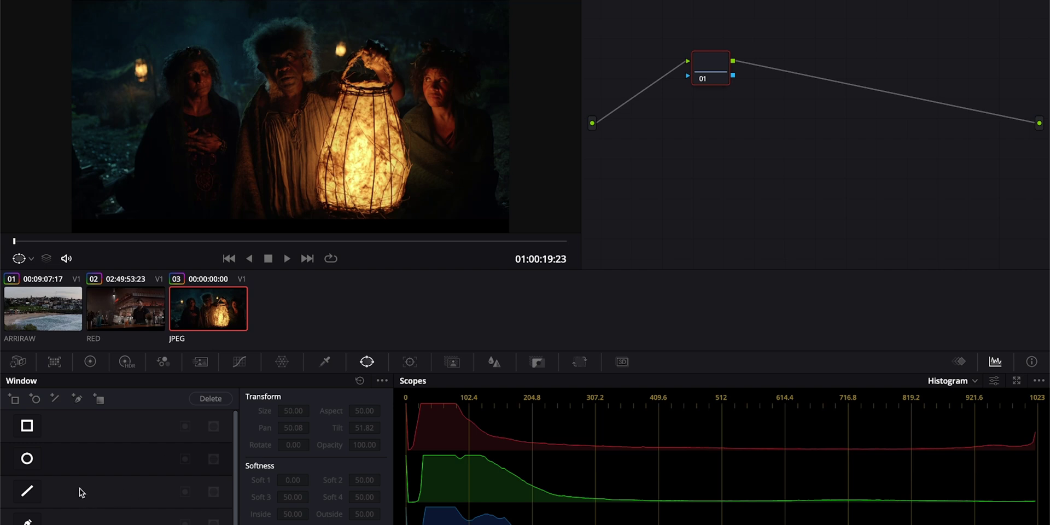
Place a circle window over the lantern-bearer's mouth and switch the scope to Vectorscope
click(28, 461)
scroll(309, 84, up, 5)
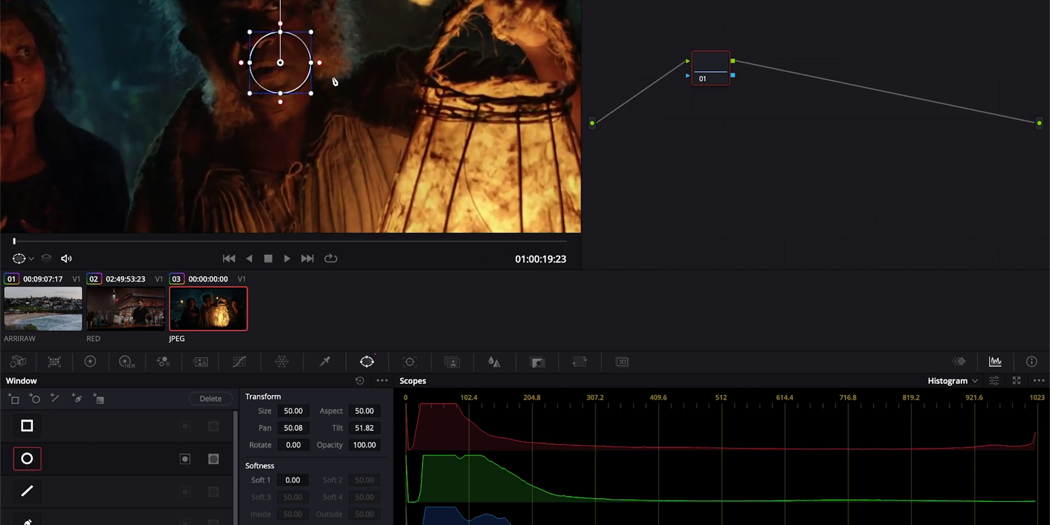
scroll(333, 83, up, 1)
mouse_move(295, 96)
mouse_down()
mouse_move(281, 101)
mouse_move(291, 97)
mouse_up()
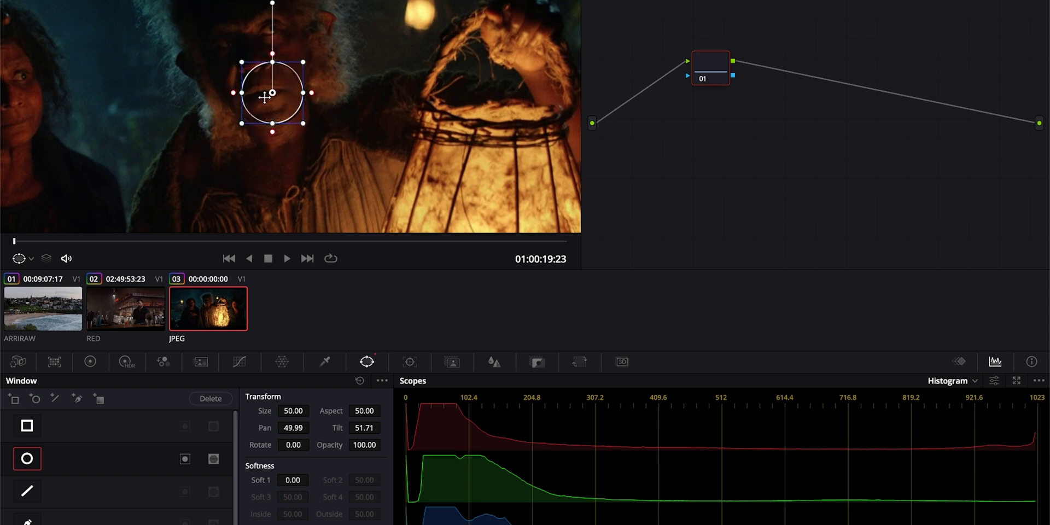
click(974, 382)
click(966, 422)
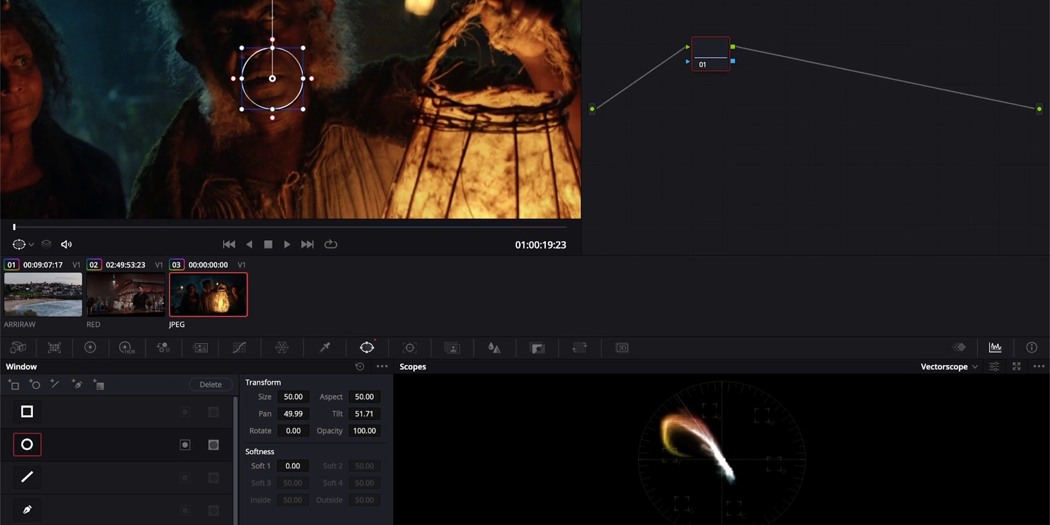
Highlight the circle window, show the vectorscope skin tone indicator and dim the trace
key(shift+h)
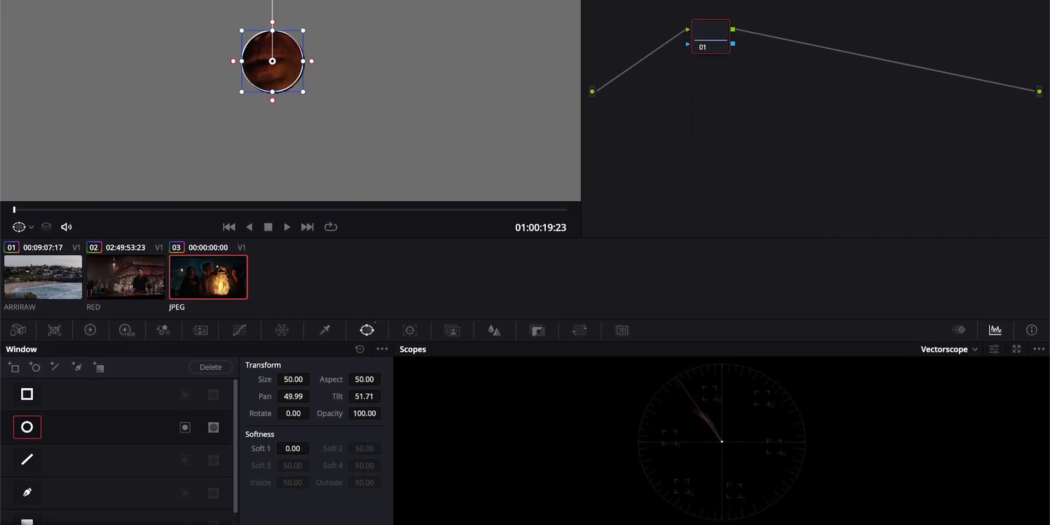
click(988, 348)
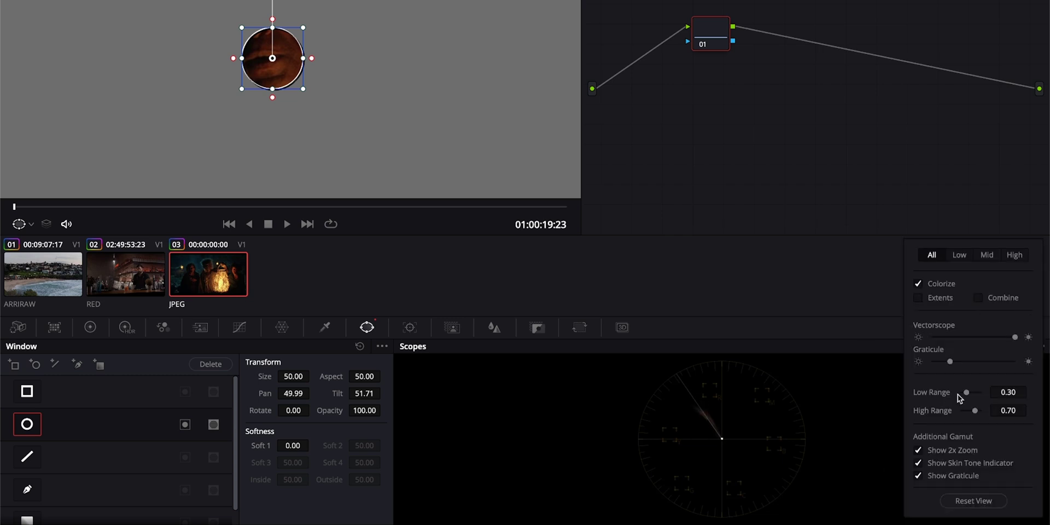
click(946, 463)
mouse_move(1006, 342)
mouse_down()
mouse_move(980, 342)
mouse_move(1018, 342)
mouse_up()
click(718, 435)
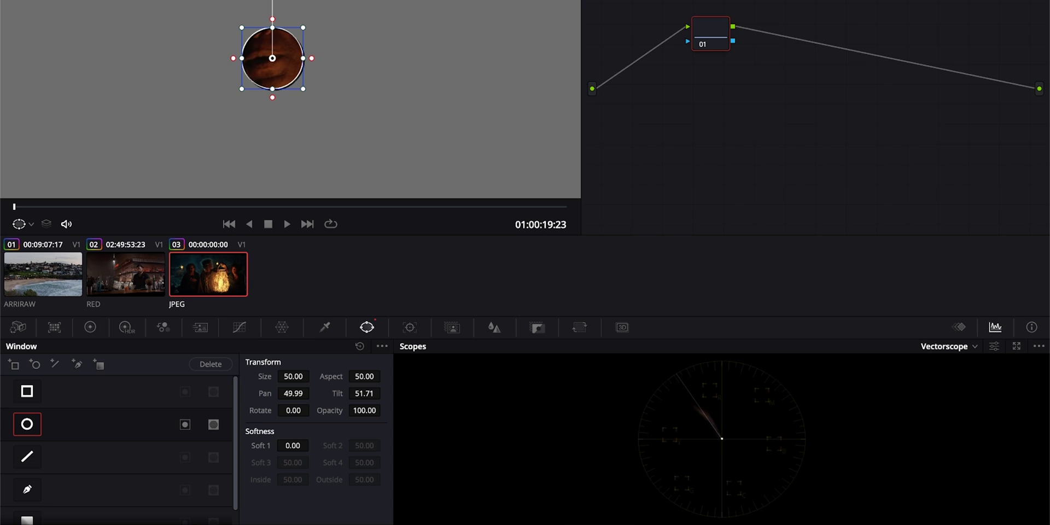
Exit highlight and isolated preview, then disable the circle window on the lantern clip
key(shift+h)
key(shift+z)
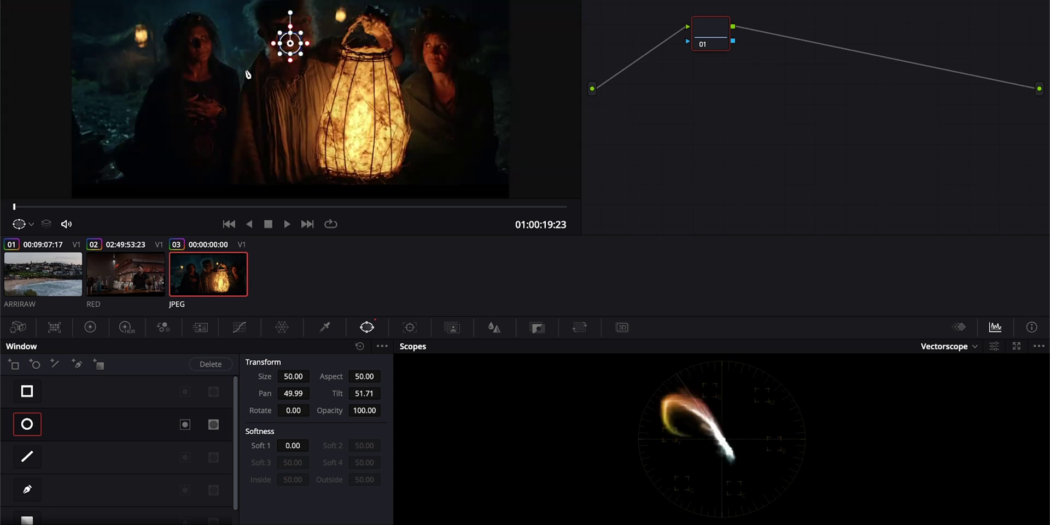
click(31, 422)
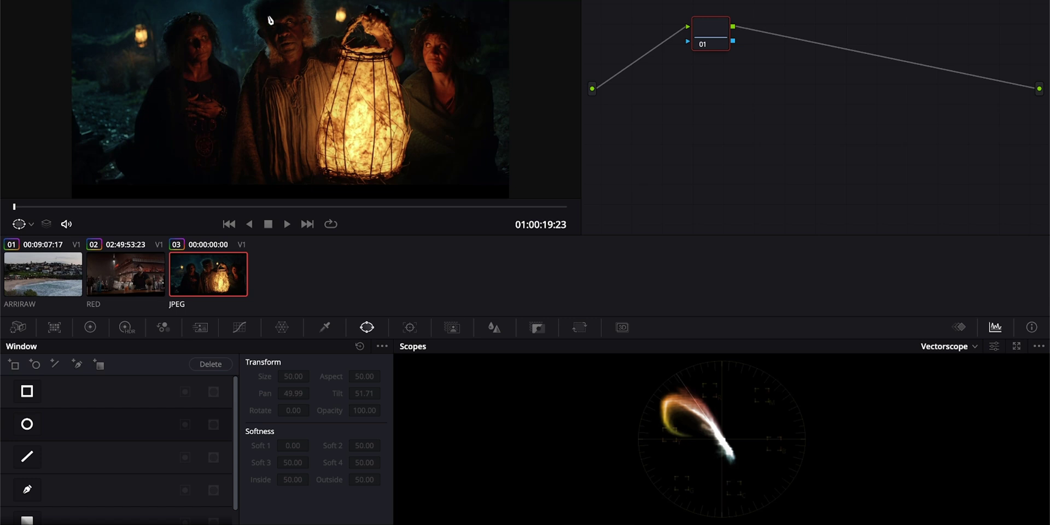
Load the RED bartender clip, test a small circle window with Shift+H, then disable it
click(145, 267)
click(246, 207)
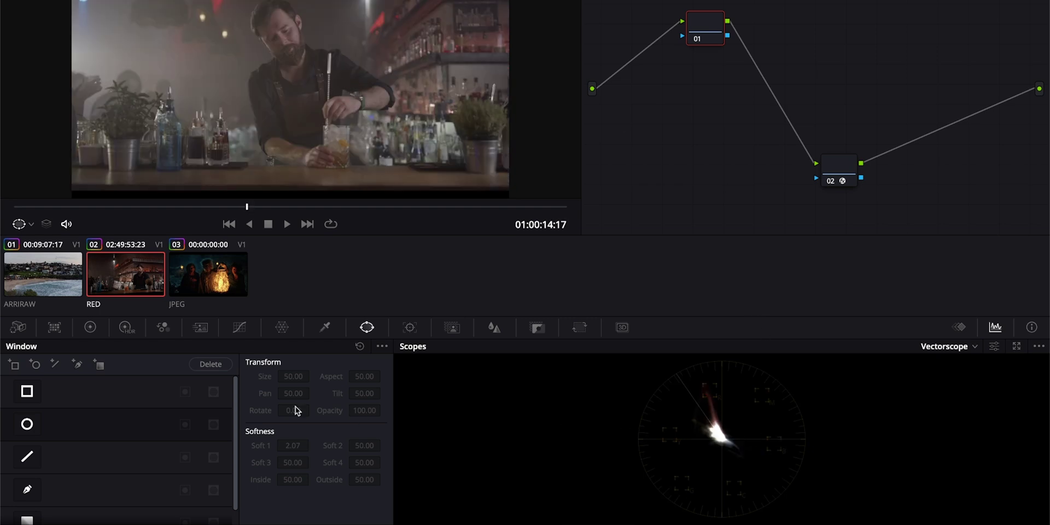
click(29, 425)
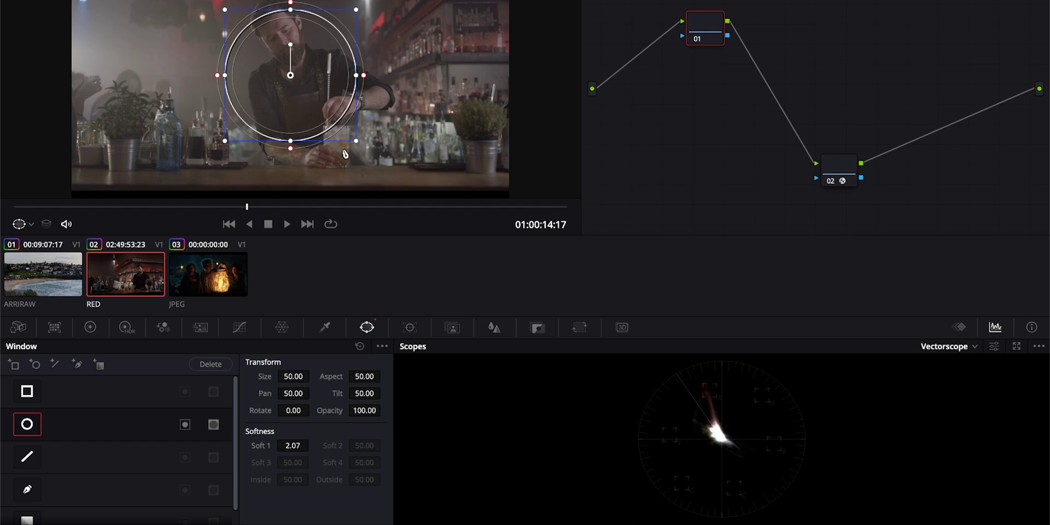
mouse_move(356, 141)
mouse_down()
mouse_move(311, 80)
mouse_move(290, 72)
mouse_move(284, 31)
mouse_up()
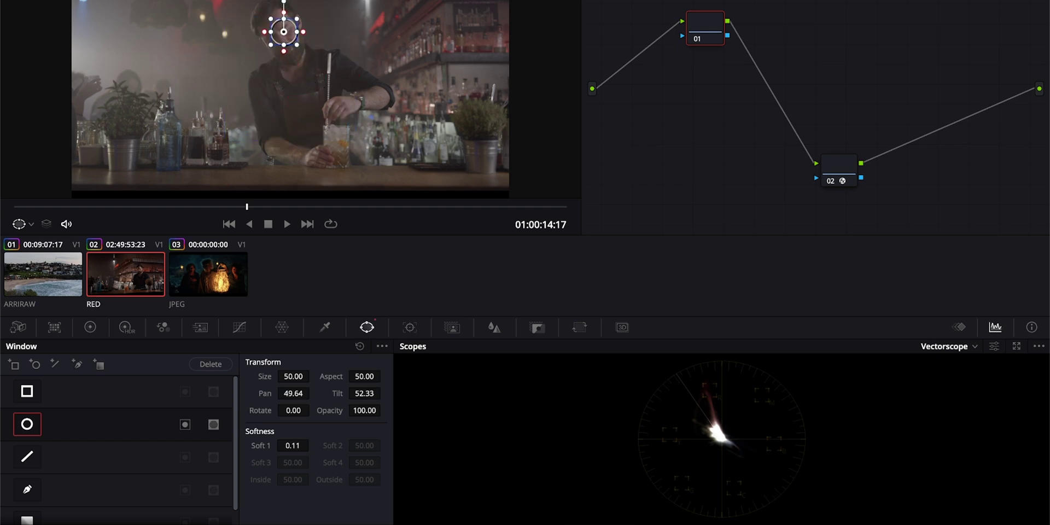
key(shift+h)
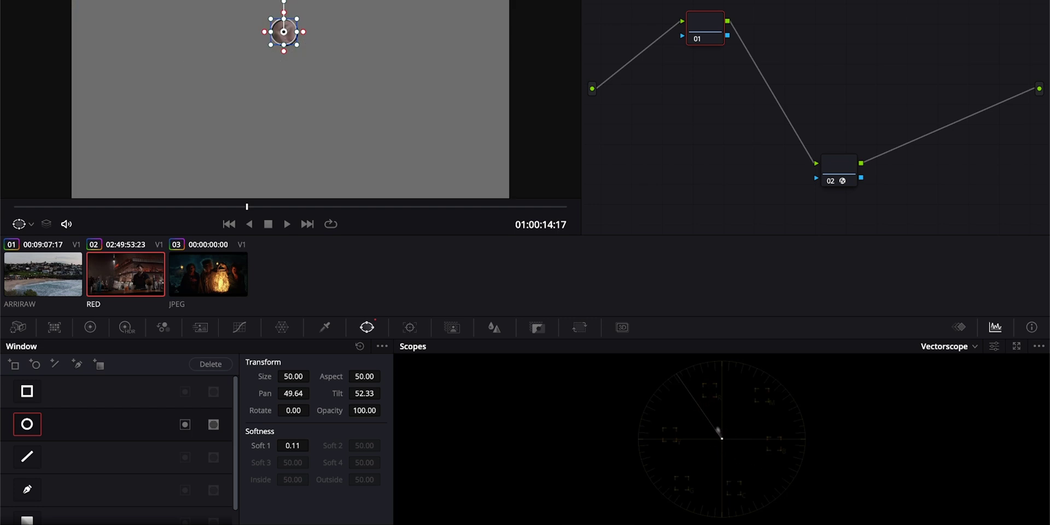
key(shift+h)
click(28, 425)
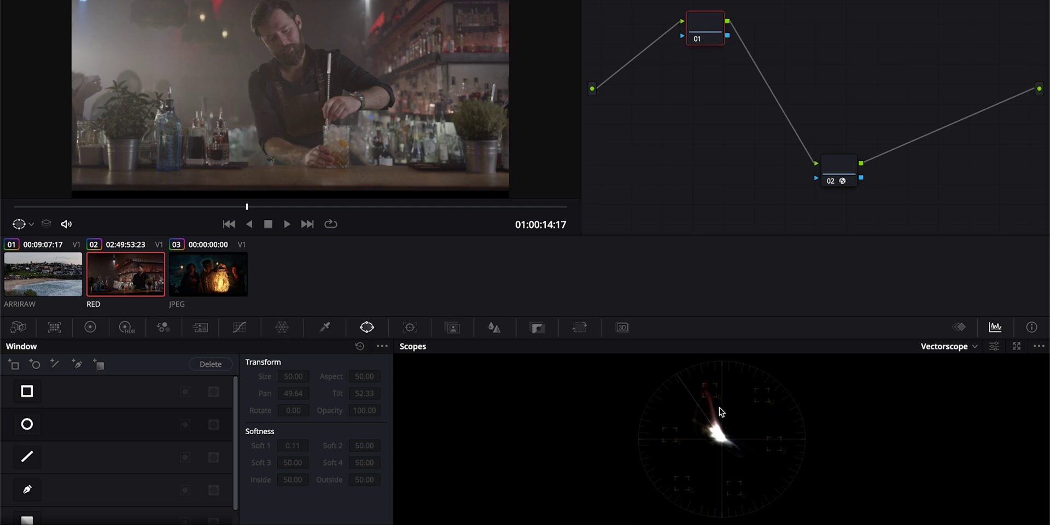
On the Hue vs Hue curve, rotate the bartender clip's red hues to -3.60
click(239, 327)
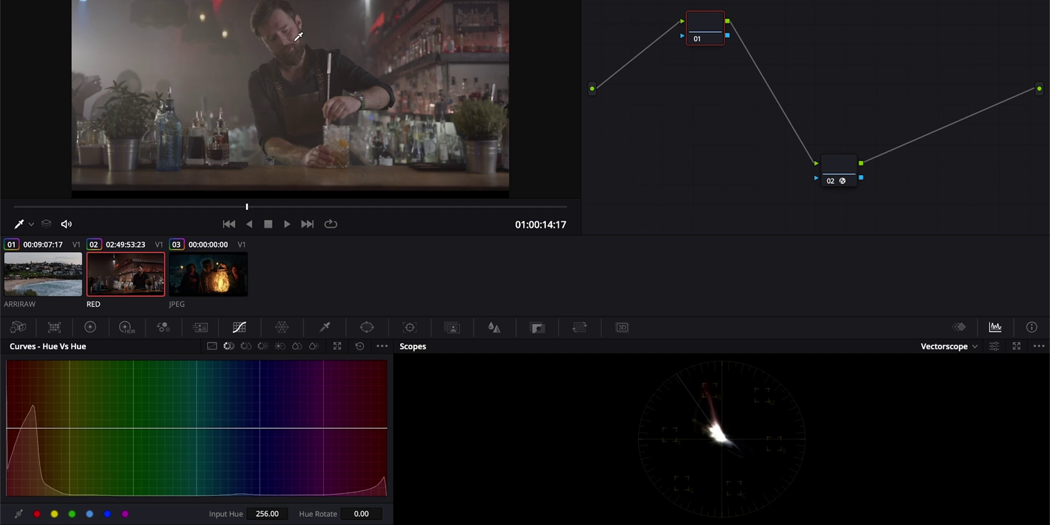
click(37, 514)
drag(361, 514, 346, 513)
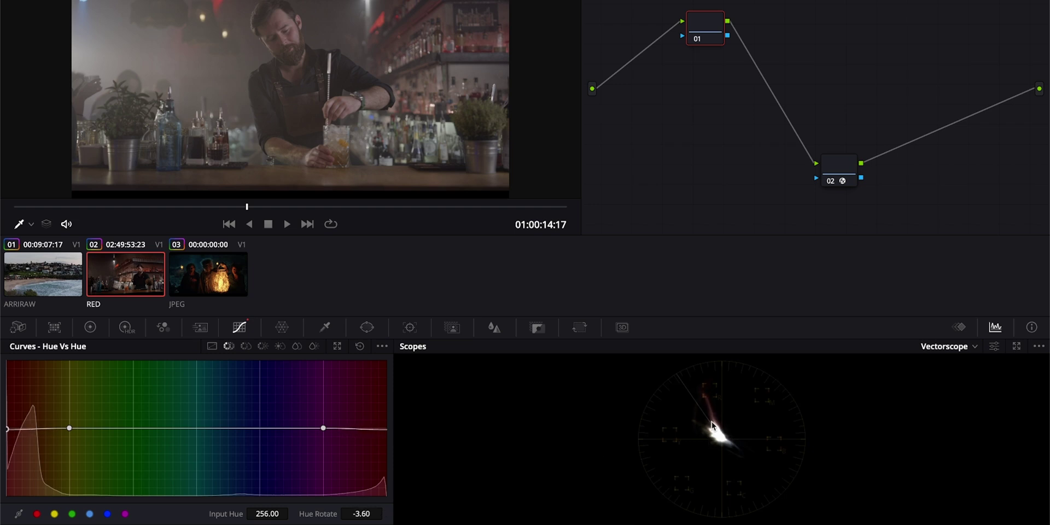
drag(303, 513, 299, 513)
Rotate the yellow hues by 21.50 and raise Primaries contrast to 1.312
click(54, 514)
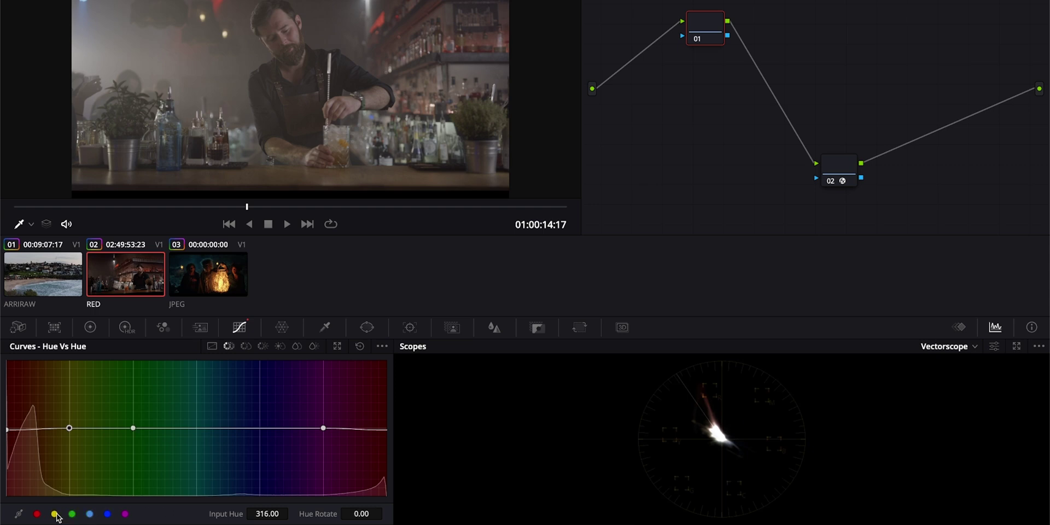
drag(323, 513, 338, 513)
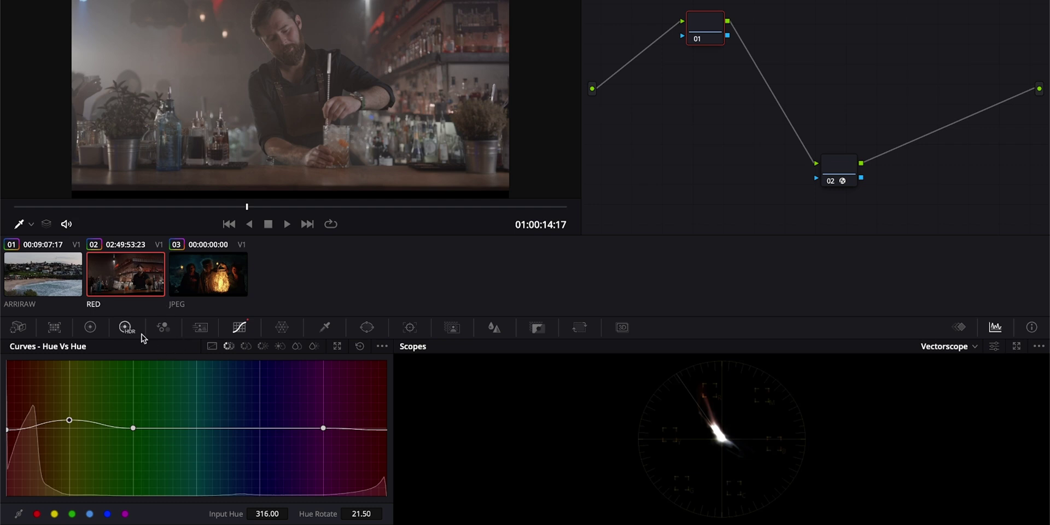
click(90, 327)
drag(232, 363, 250, 362)
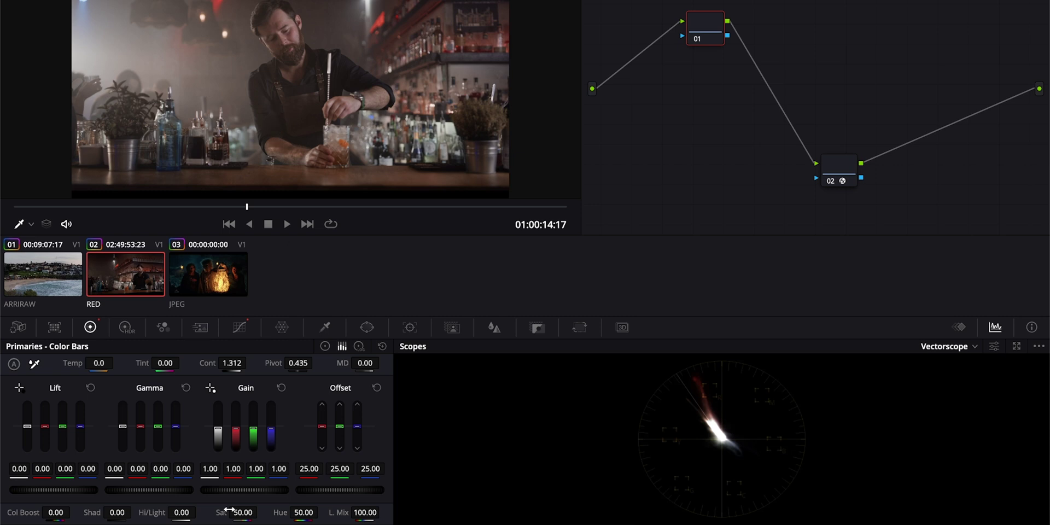
Scrub the bartender clip's saturation to 53.20 and temperature to -60.0
drag(229, 510, 261, 511)
drag(97, 366, 117, 362)
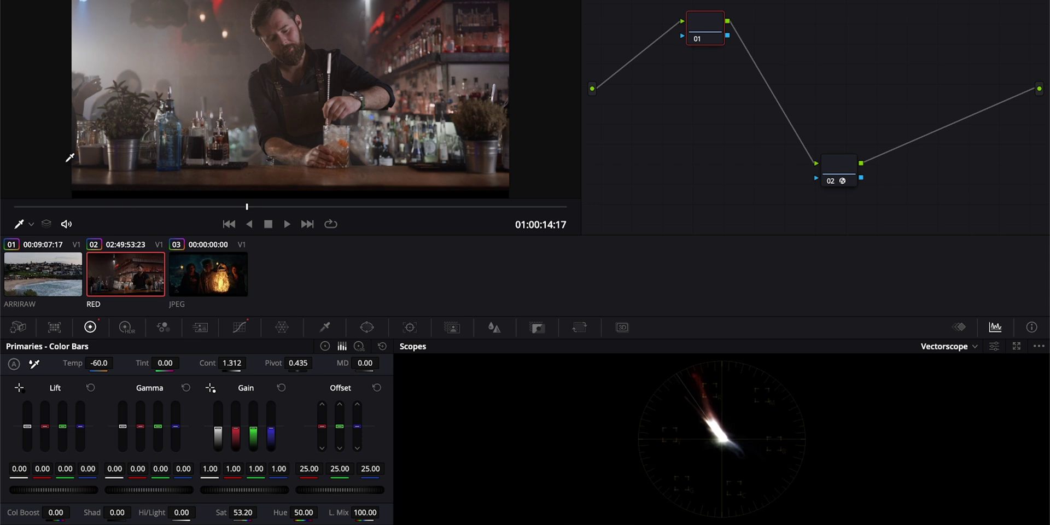
Load the ARRIRAW beach clip and switch the scope from vectorscope to Histogram
click(47, 276)
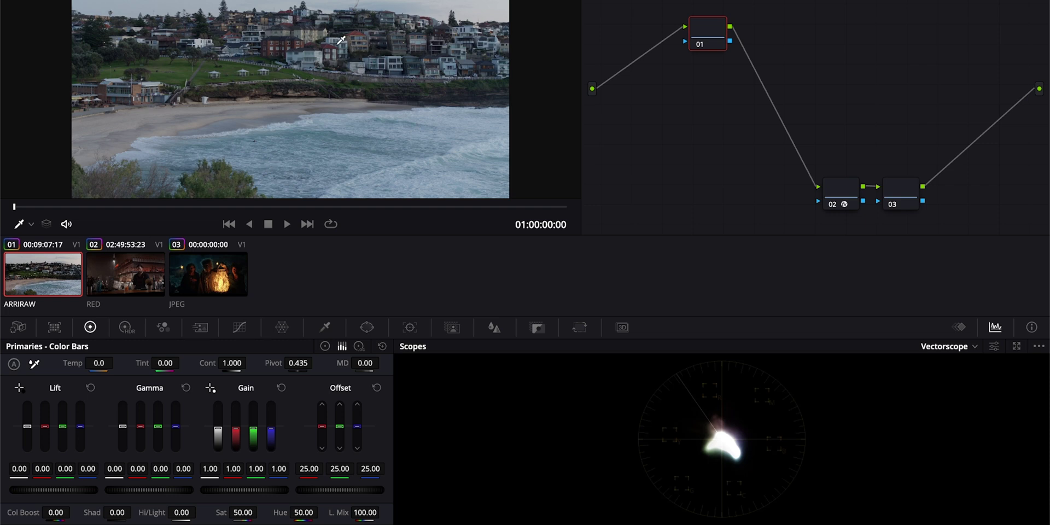
click(940, 348)
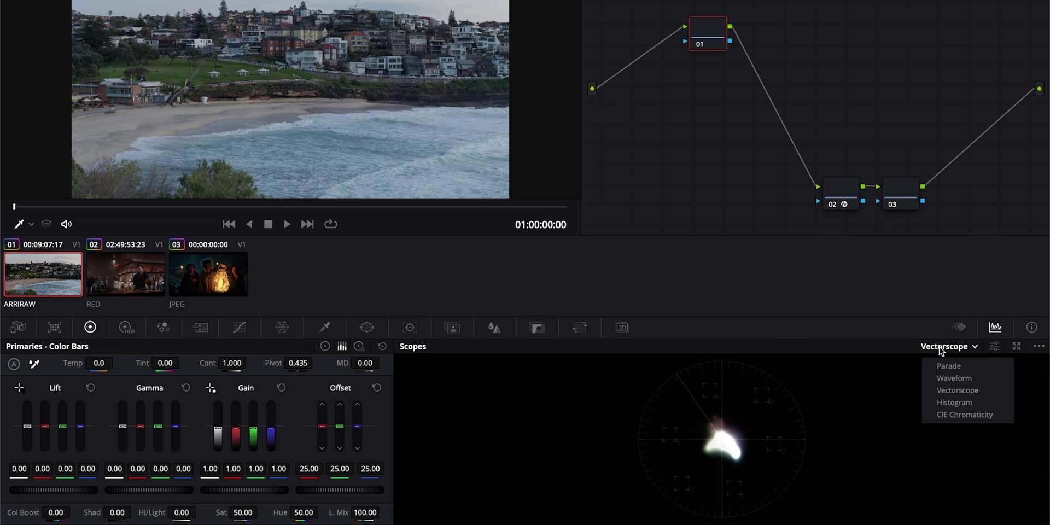
click(943, 404)
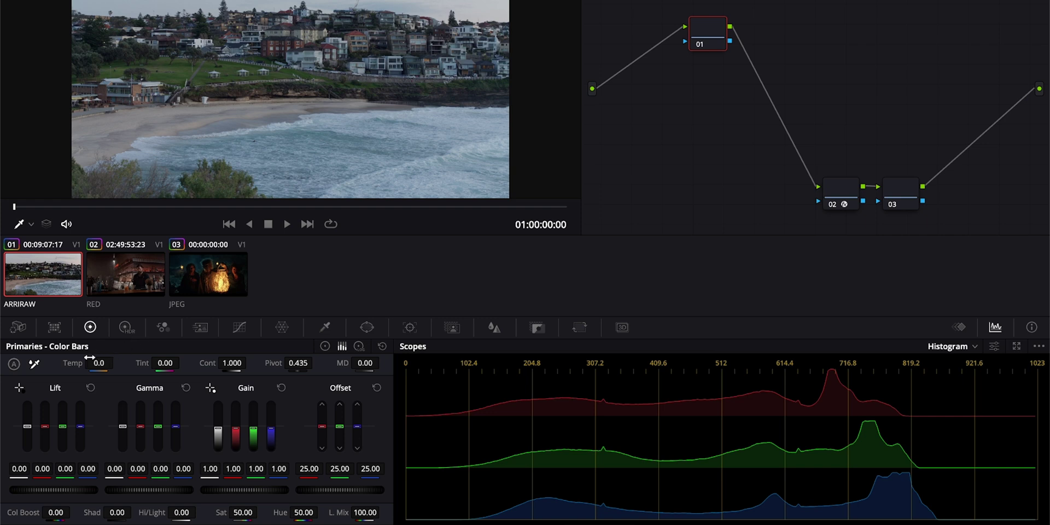
In Color Wheels, scrub the beach clip's temperature to 230, then scroll it higher
click(325, 346)
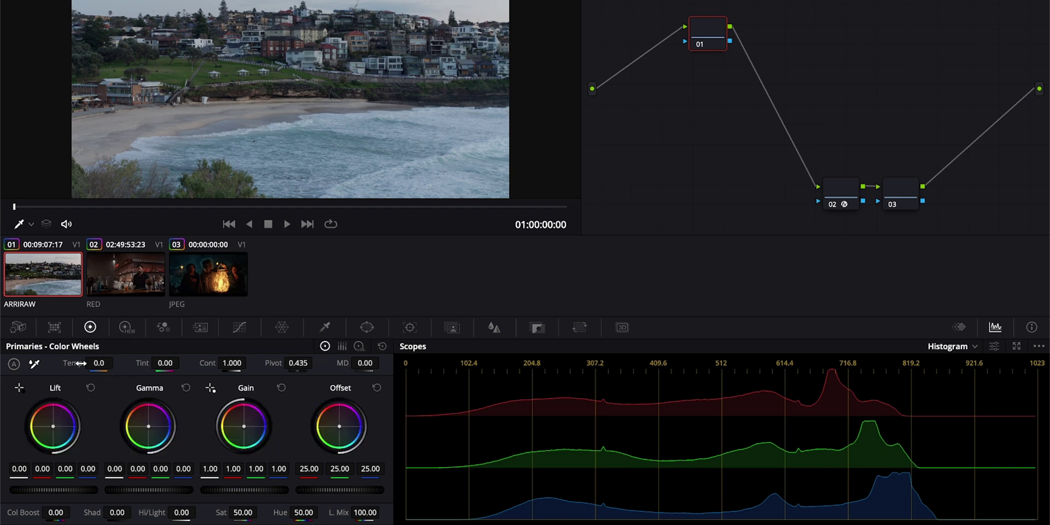
drag(73, 364, 117, 362)
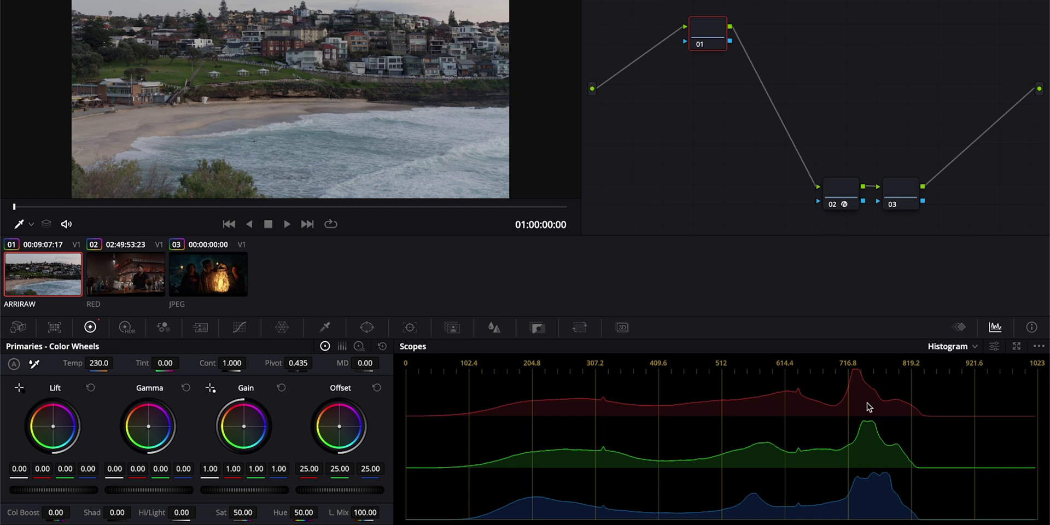
scroll(58, 363, up, 3)
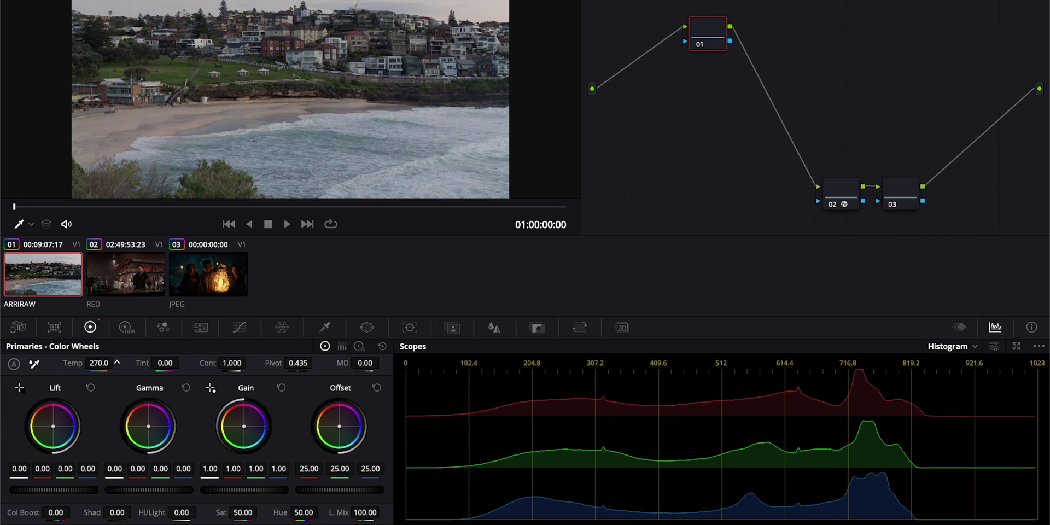